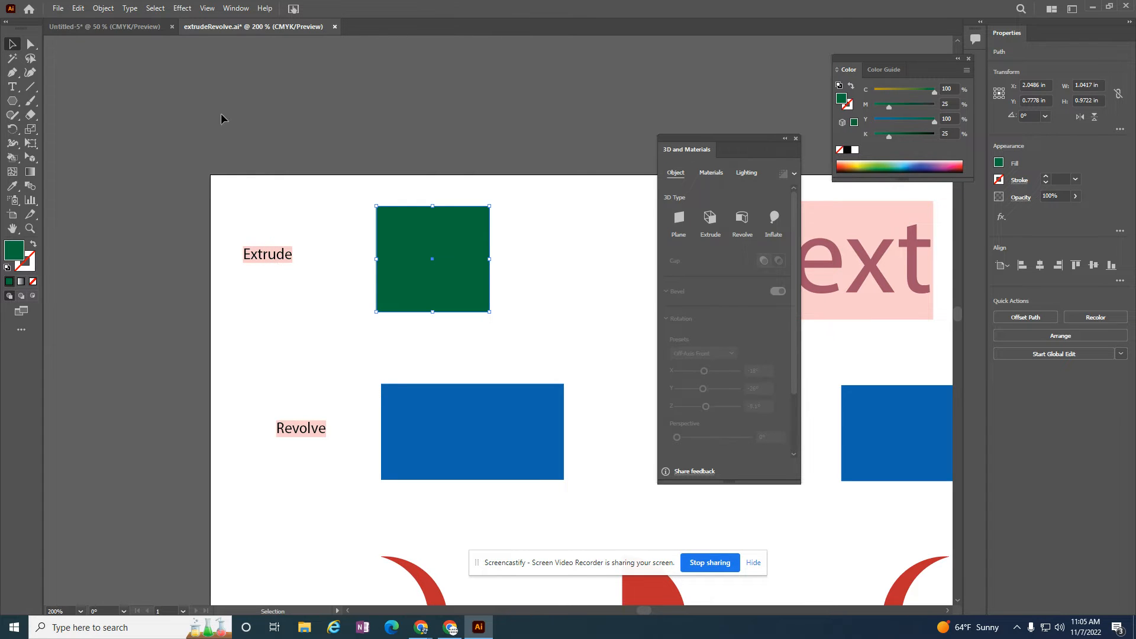
Apply the Extrude & Bevel 3D effect to the green square, rotate it freely, and set its depth to 66 pt
left_click(182, 8)
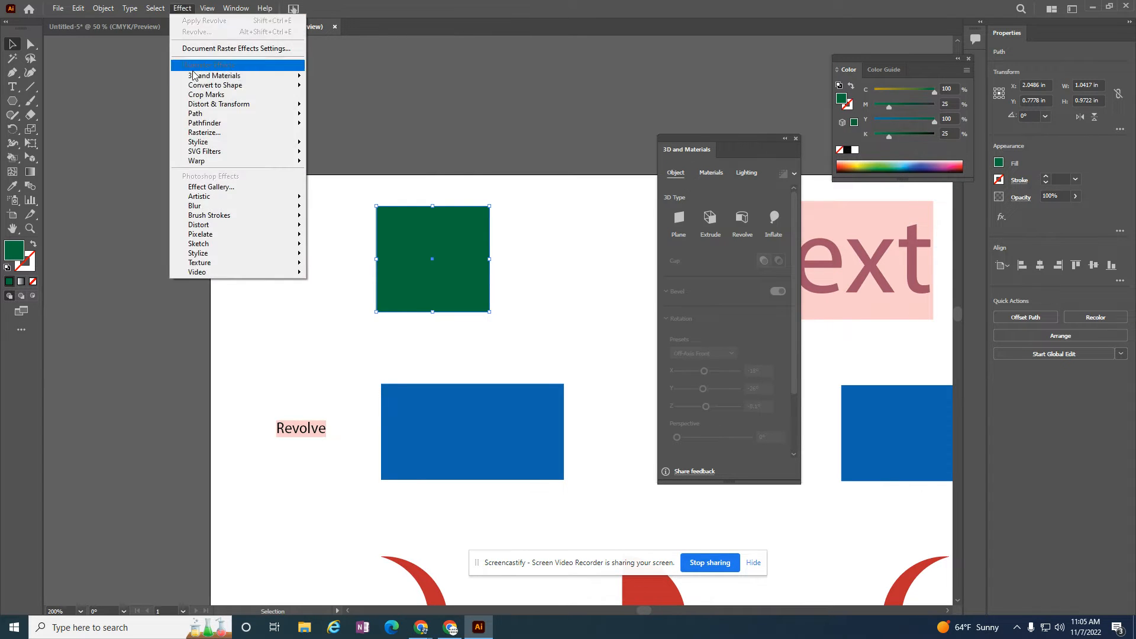
mouse_move(195, 78)
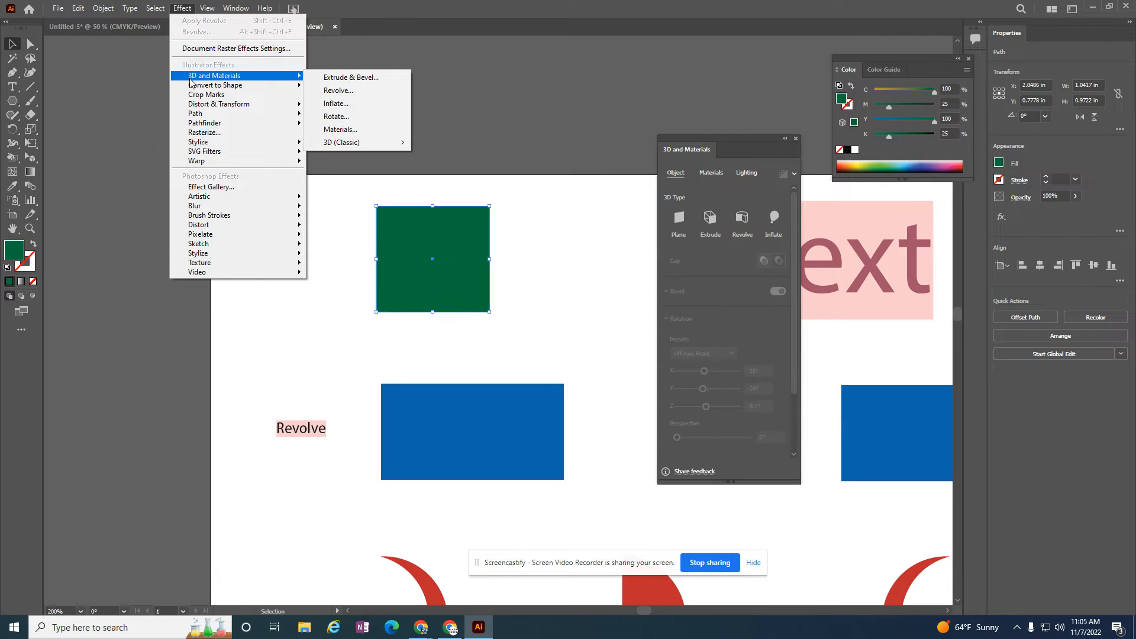
left_click(335, 82)
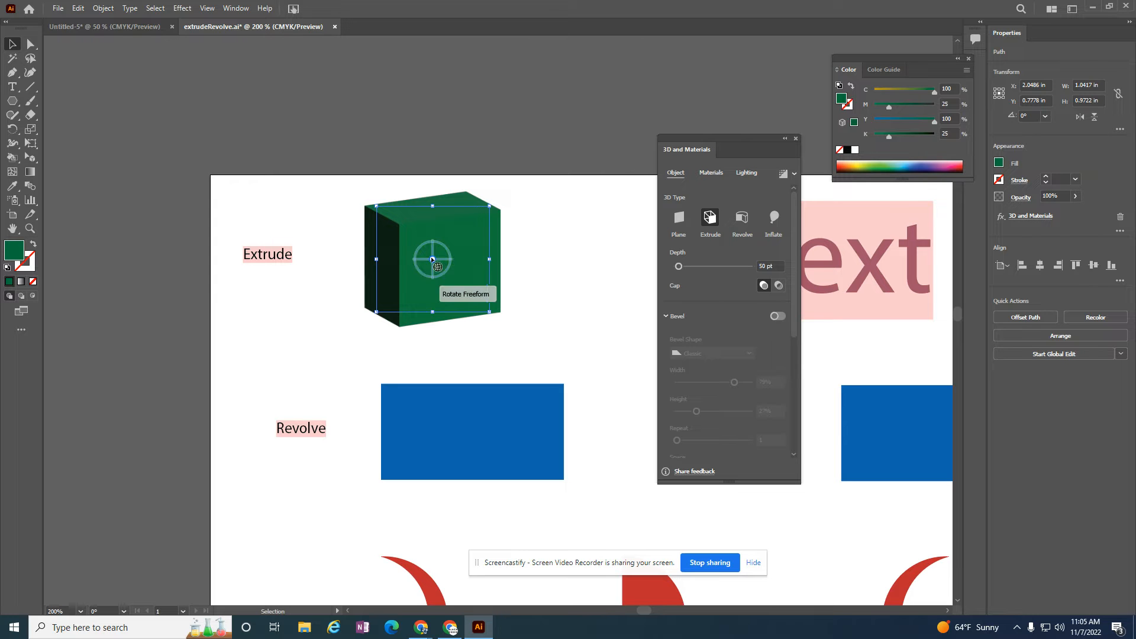
mouse_move(430, 258)
left_mouse_down()
mouse_move(428, 285)
mouse_move(411, 237)
mouse_move(469, 233)
mouse_move(456, 299)
mouse_move(414, 257)
mouse_move(452, 273)
mouse_move(438, 239)
mouse_move(462, 243)
mouse_move(427, 258)
mouse_move(441, 267)
left_mouse_up()
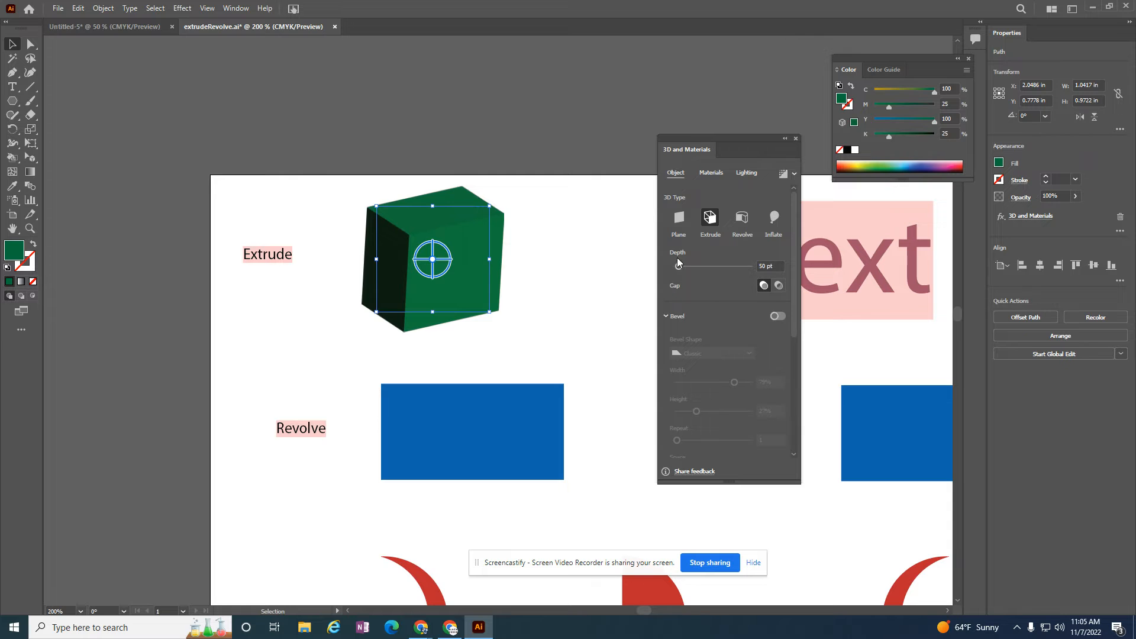
mouse_move(678, 268)
left_mouse_down()
mouse_move(701, 268)
mouse_move(679, 267)
left_mouse_up()
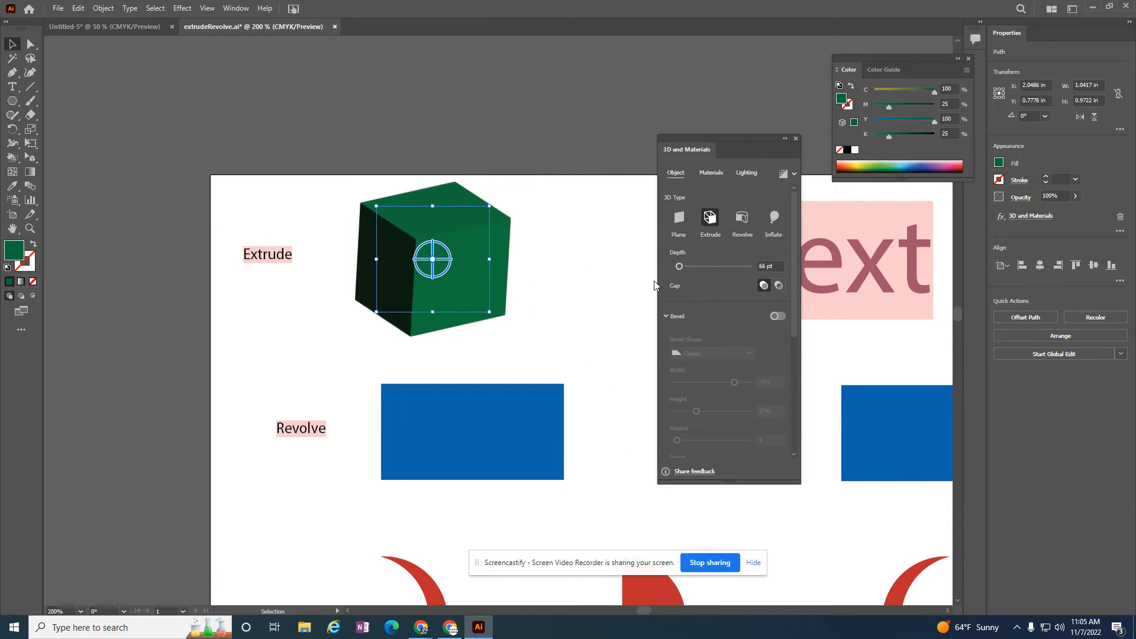
Try the cube's hollow cap, restore the solid cap, and add a Classic bevel with 10% width and 30% height
left_click(779, 289)
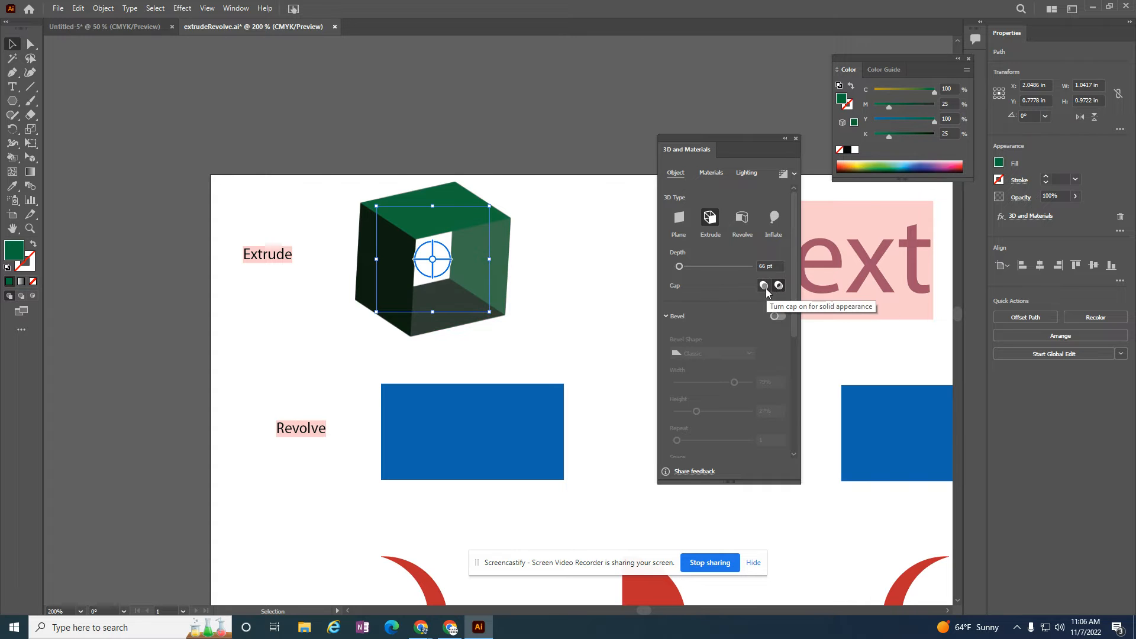
left_click(765, 288)
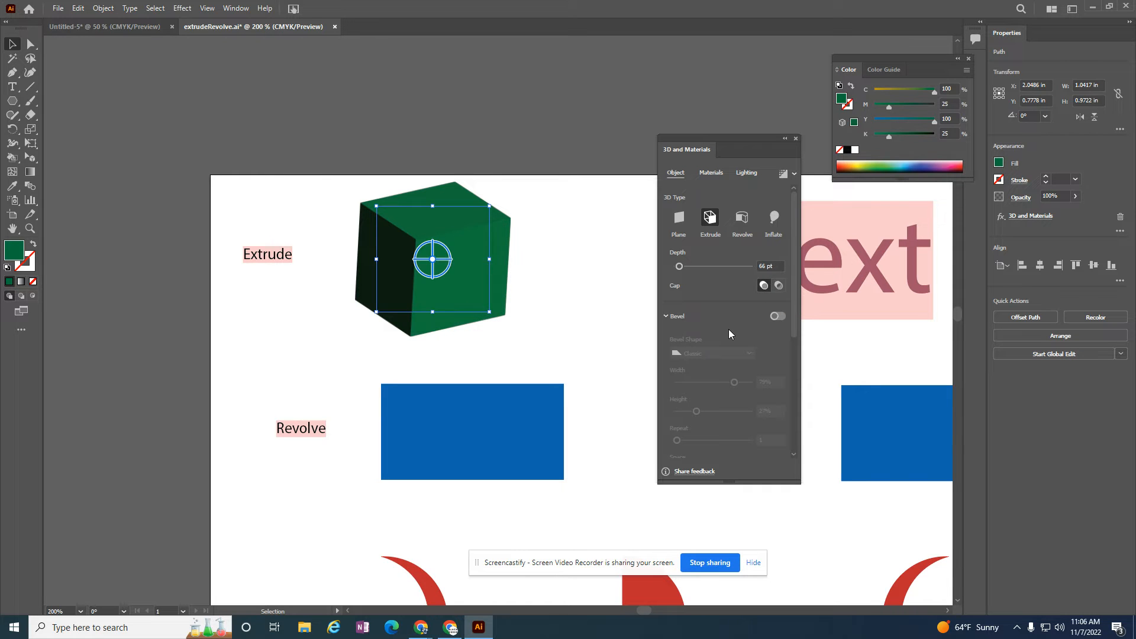
left_click(774, 317)
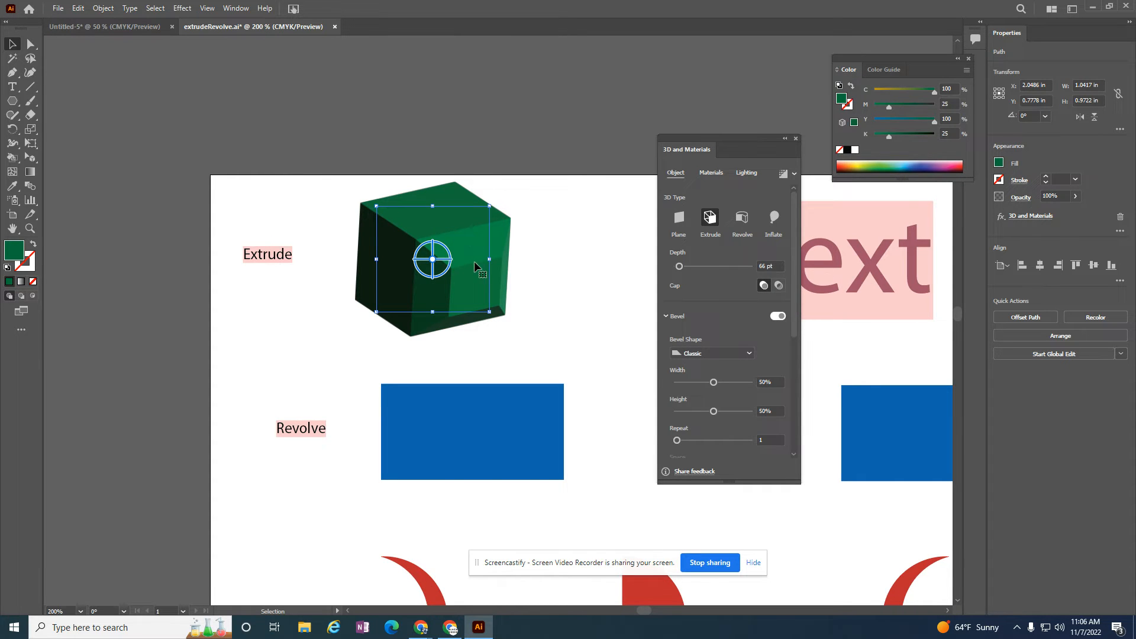
left_click_drag(716, 383, 684, 382)
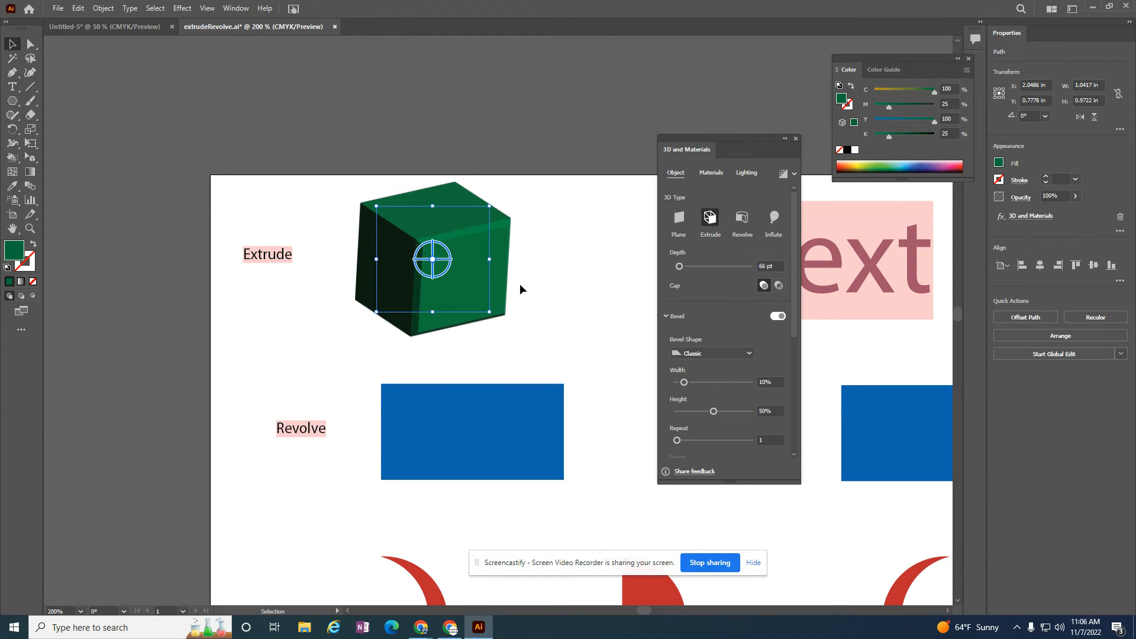
left_click_drag(714, 413, 698, 408)
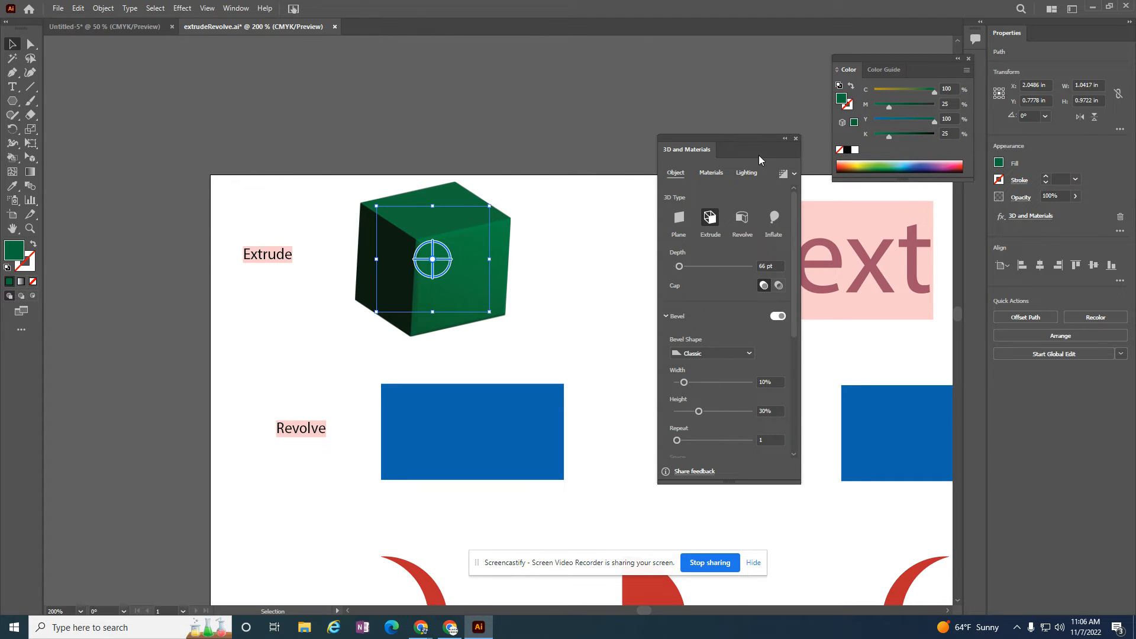
Extrude the pink "text" object in 3D and rotate it freely so the letters face more toward the front
left_click_drag(751, 139, 442, 100)
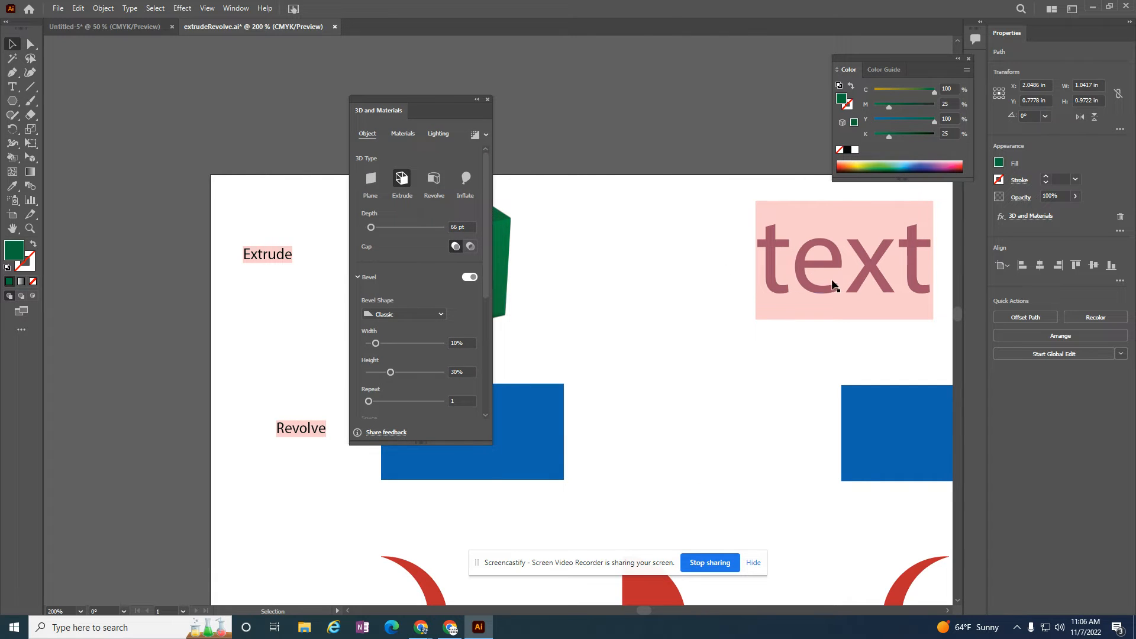
left_click(639, 133)
left_click(800, 275)
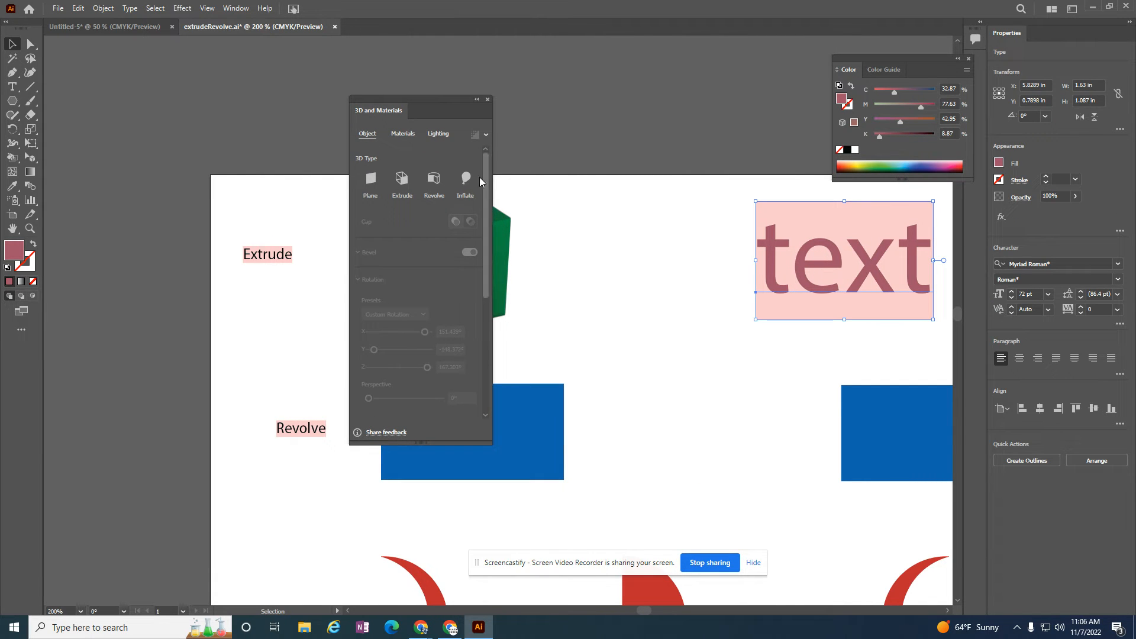
left_click(402, 178)
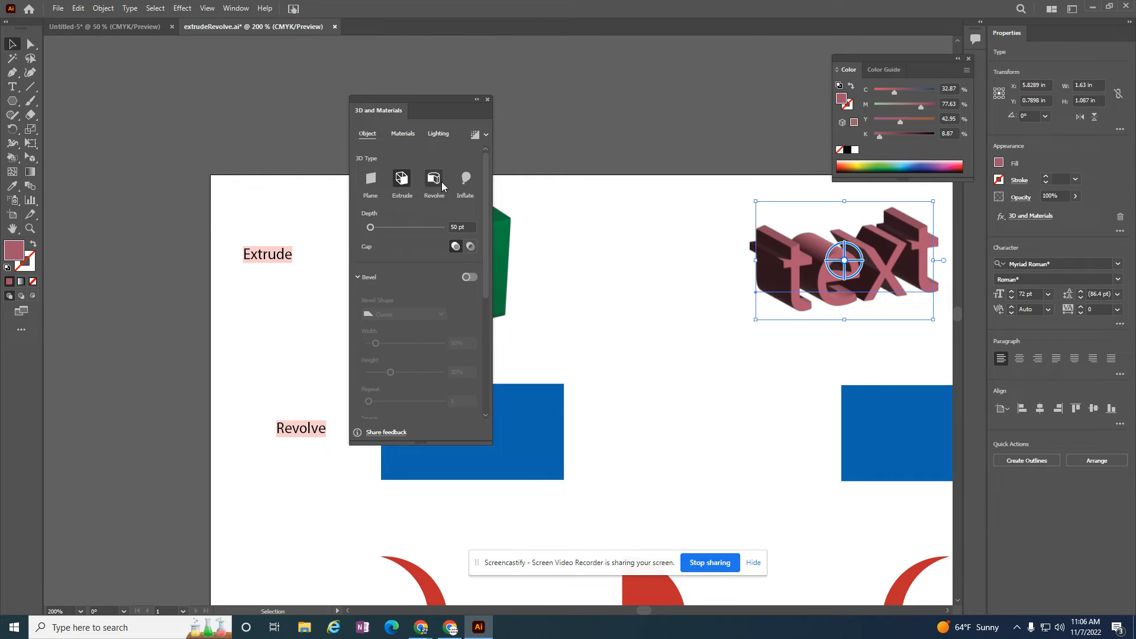
left_click_drag(847, 273, 834, 260)
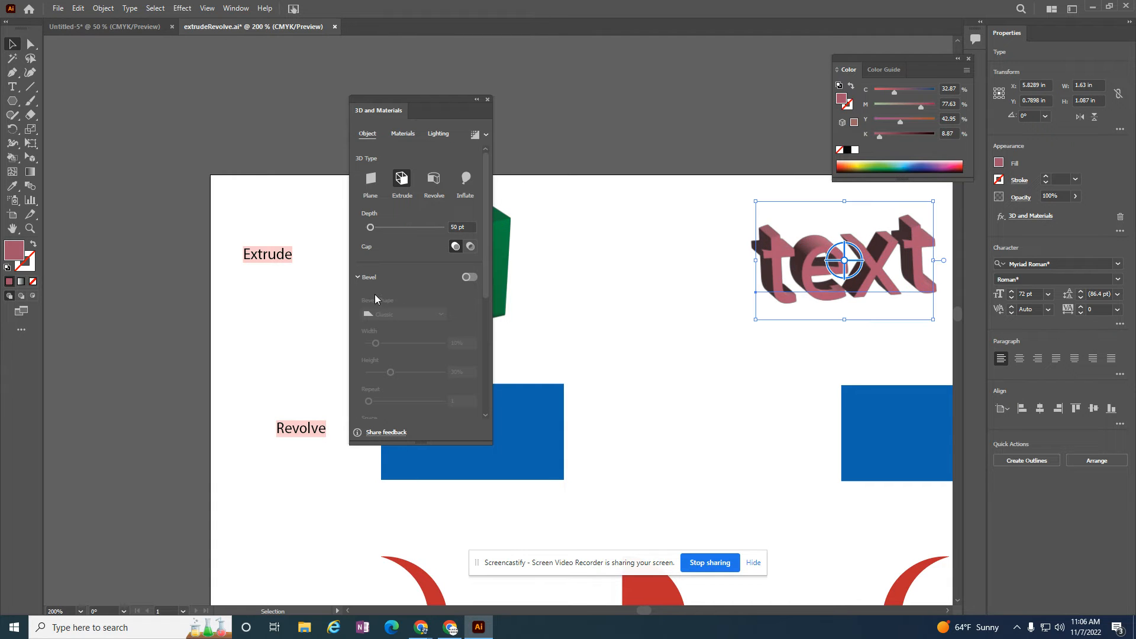
Enable the bevel on the 3D text, try the Convex, Round and Classic Outline shapes, and choose Round Outline
left_click(469, 278)
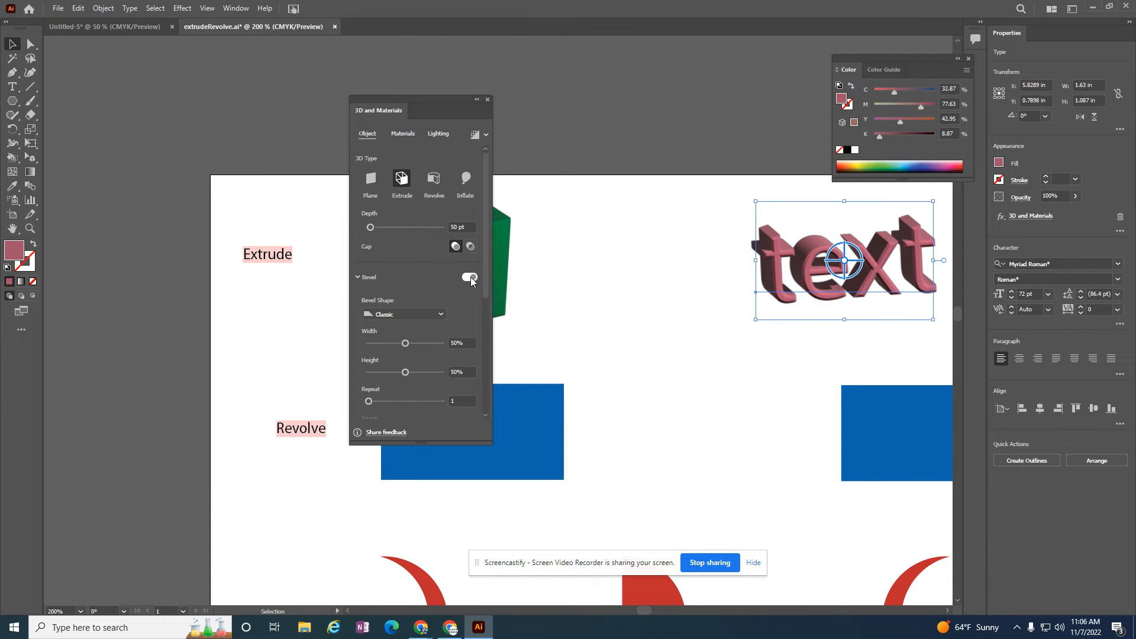
left_click_drag(850, 254, 814, 276)
left_click(408, 316)
left_click(403, 354)
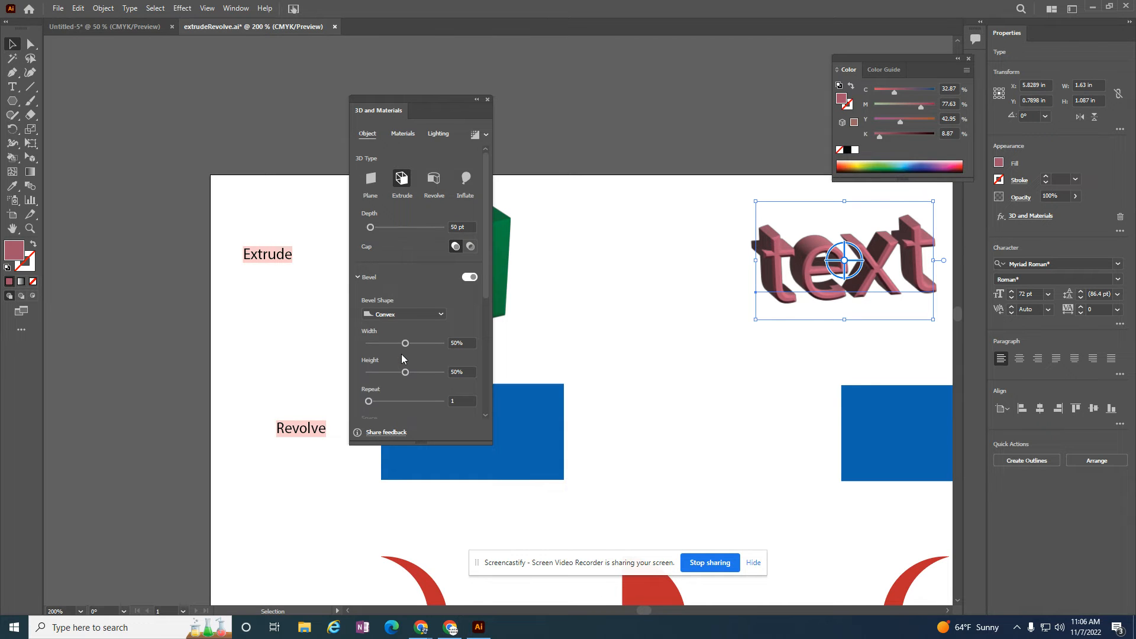
left_click(407, 314)
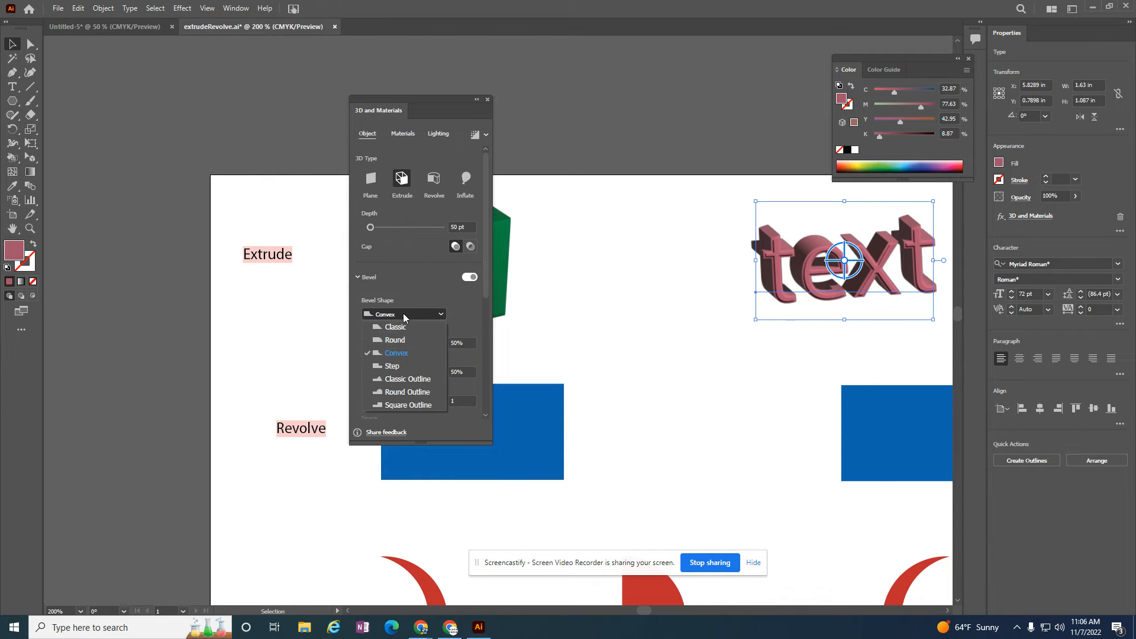
left_click(407, 345)
left_click(407, 314)
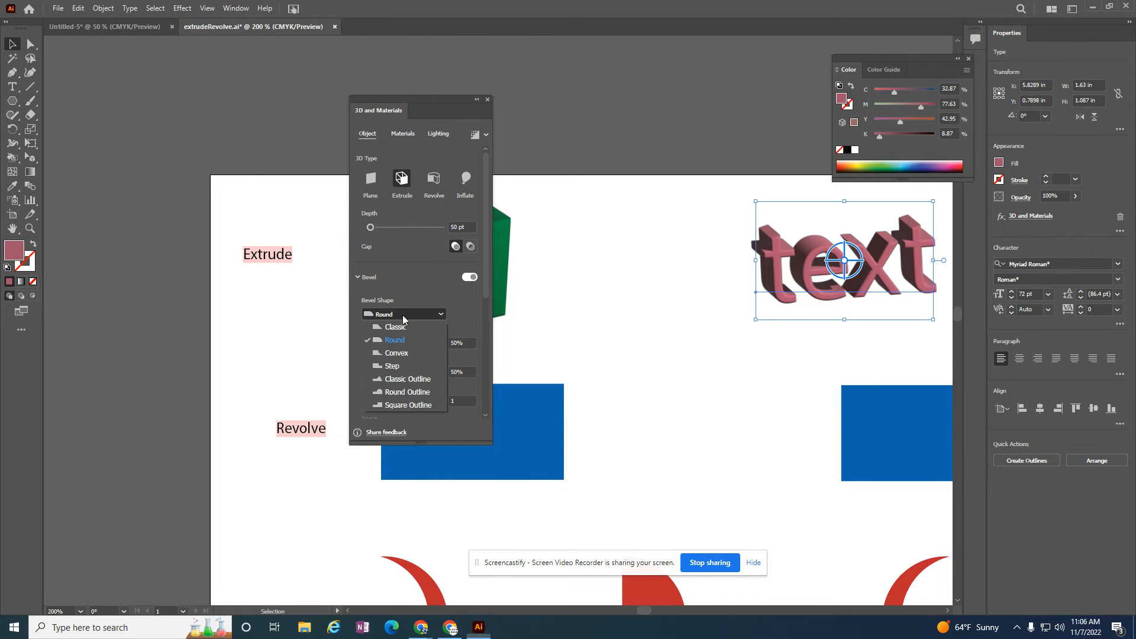
left_click(400, 384)
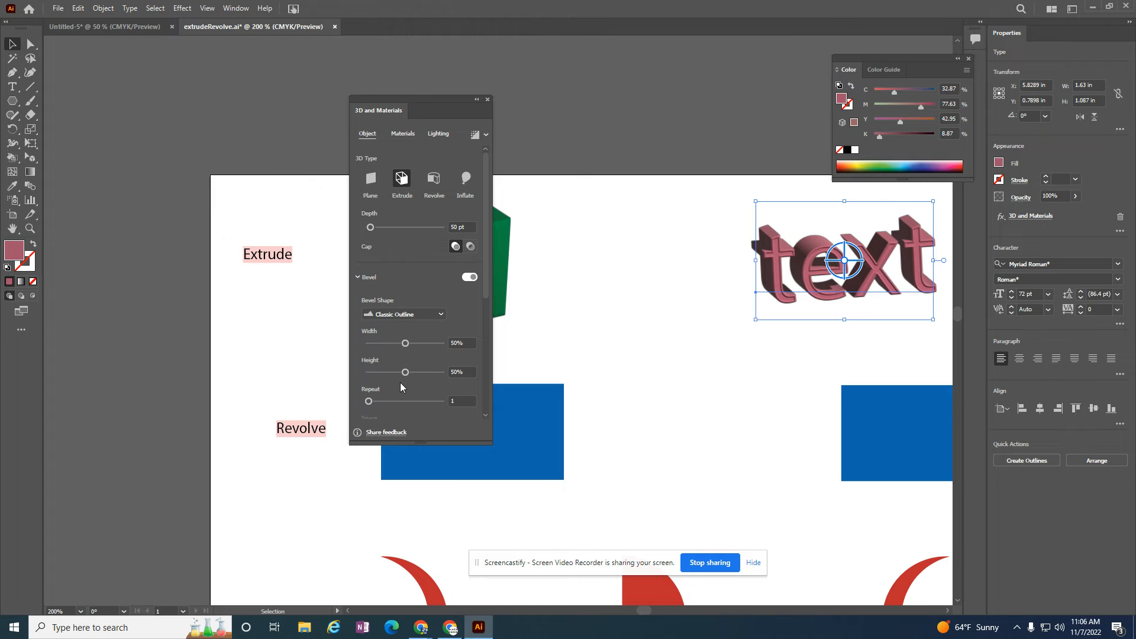
left_click(390, 315)
left_click(400, 393)
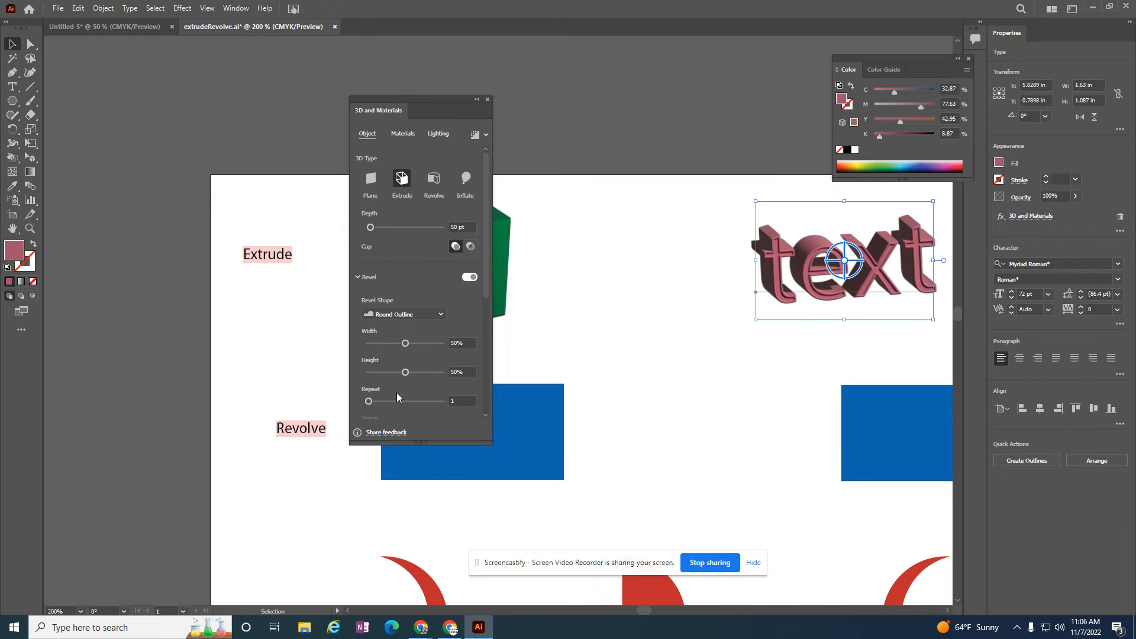
Set the text bevel's width to 65% and height to 52%, and close the 3D and Materials panel
left_click_drag(404, 344, 409, 377)
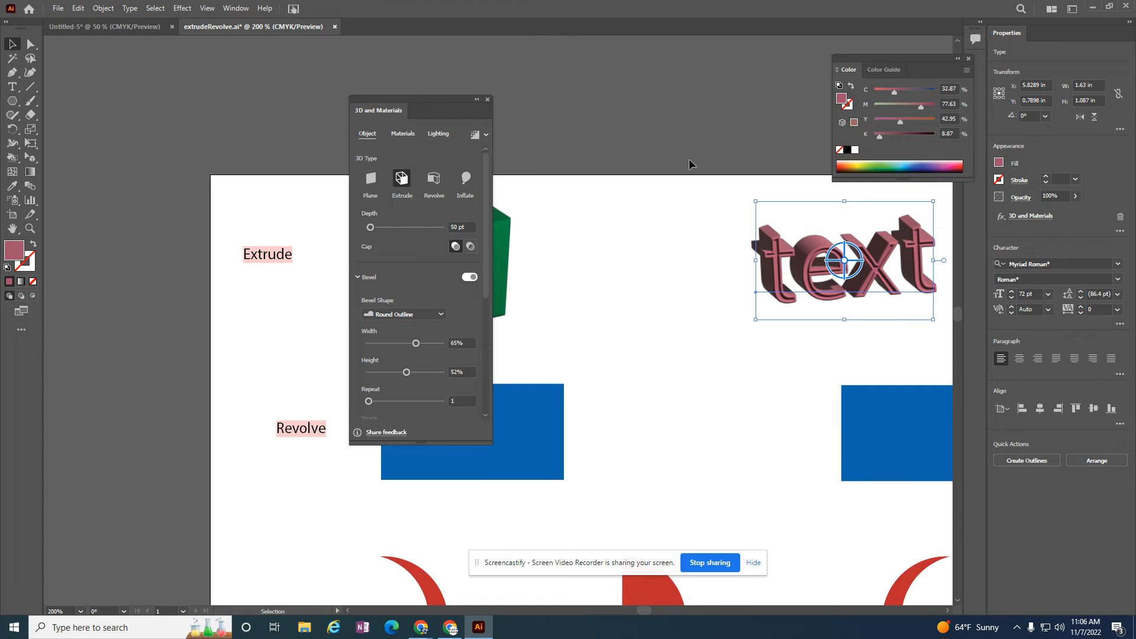
left_click_drag(456, 108, 741, 108)
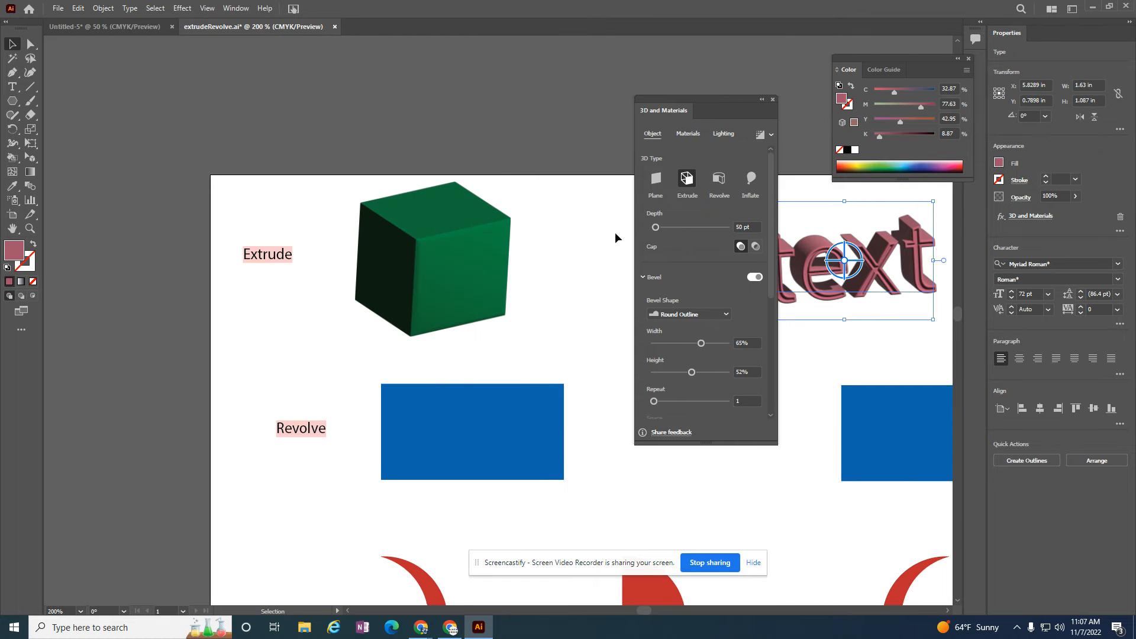
left_click(772, 100)
Apply the 3D Revolve effect to the red crescent beside the lower "Revolve" label
scroll(520, 317, "down", 3)
scroll(514, 390, "down", 6)
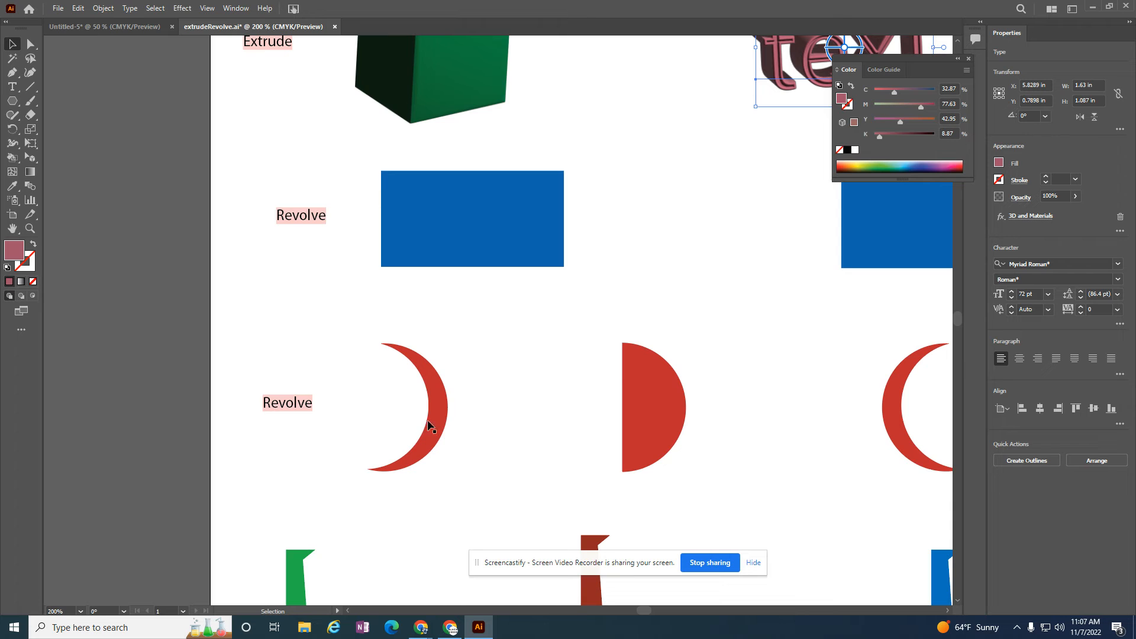
left_click(443, 406)
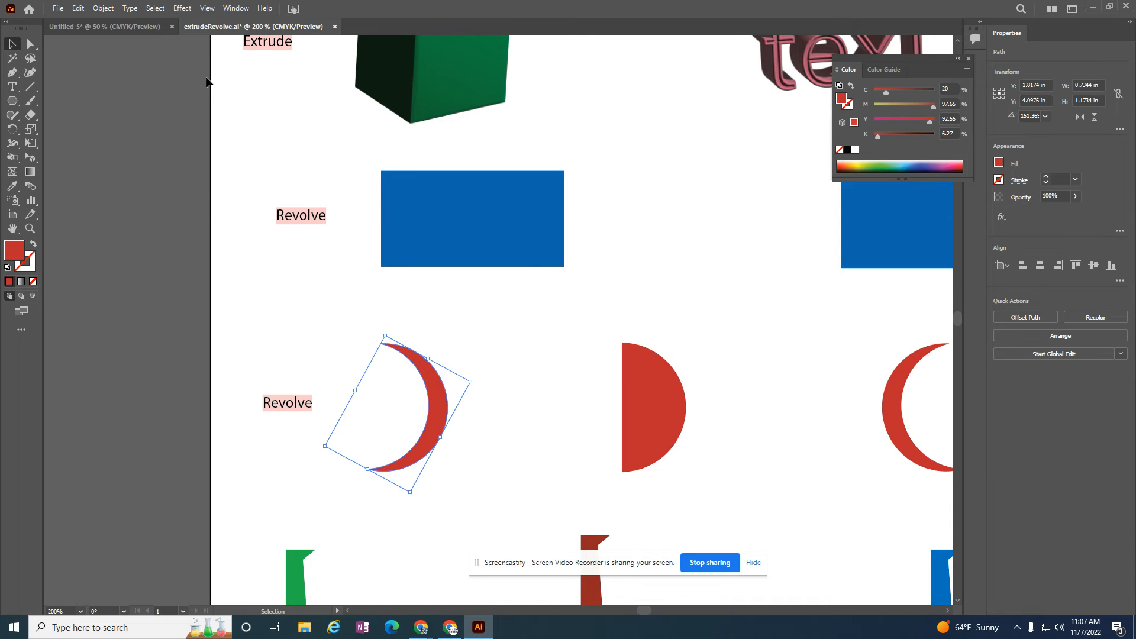
left_click(183, 7)
mouse_move(191, 78)
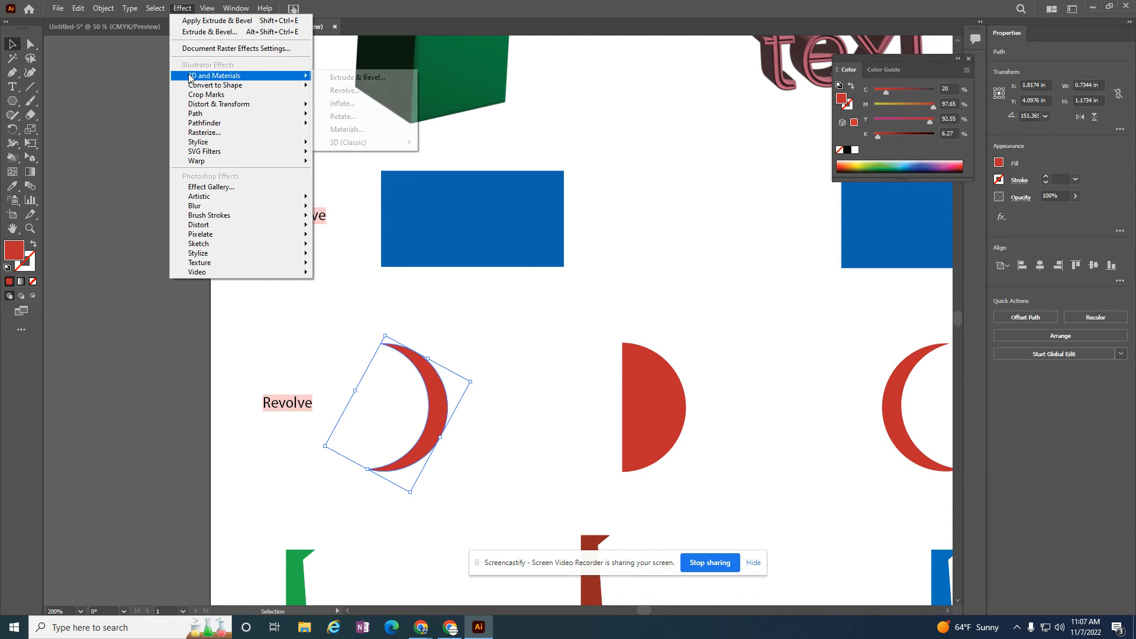
left_click(375, 88)
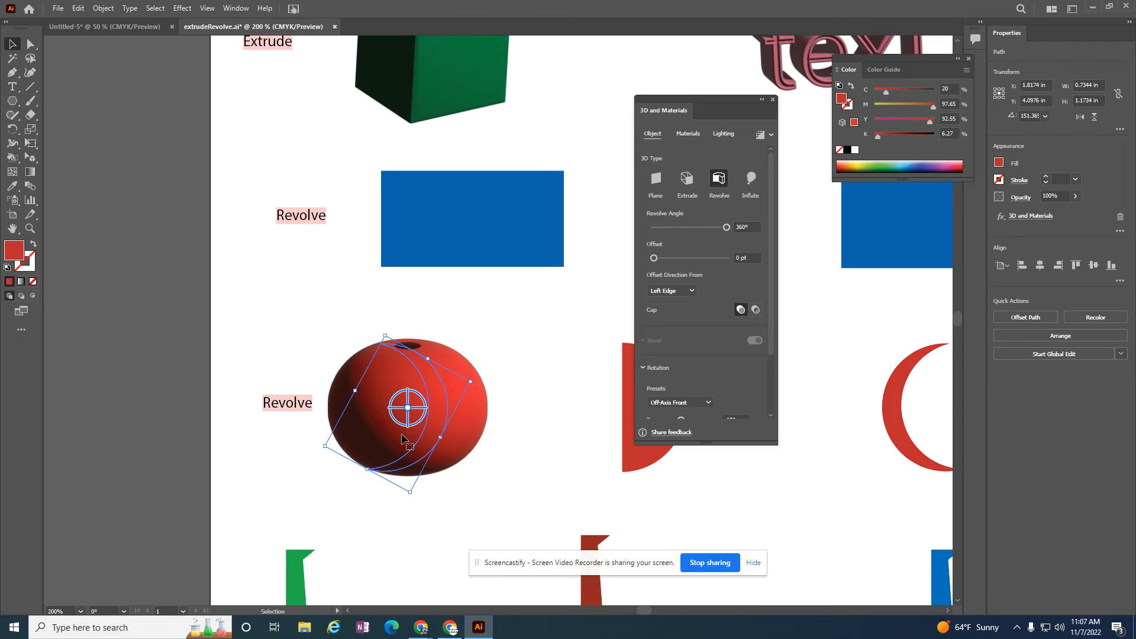
Revolve the red half circle into a 3D sphere, rotate it freely, and set its revolve angle to 296°
left_click(626, 376)
left_click_drag(709, 105, 437, 110)
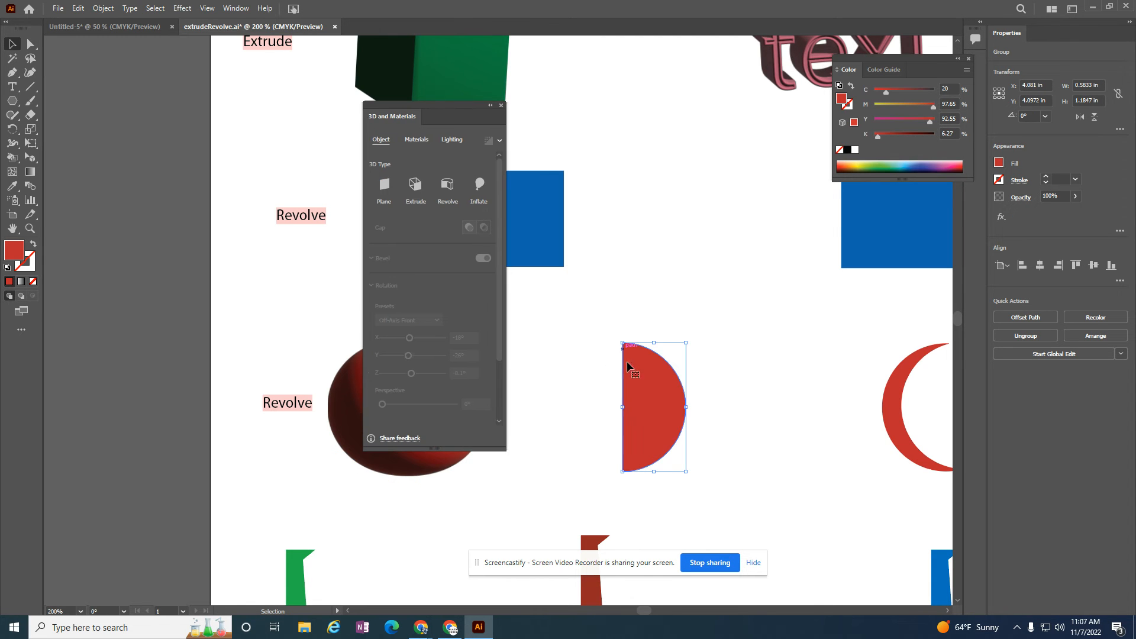
left_click(447, 190)
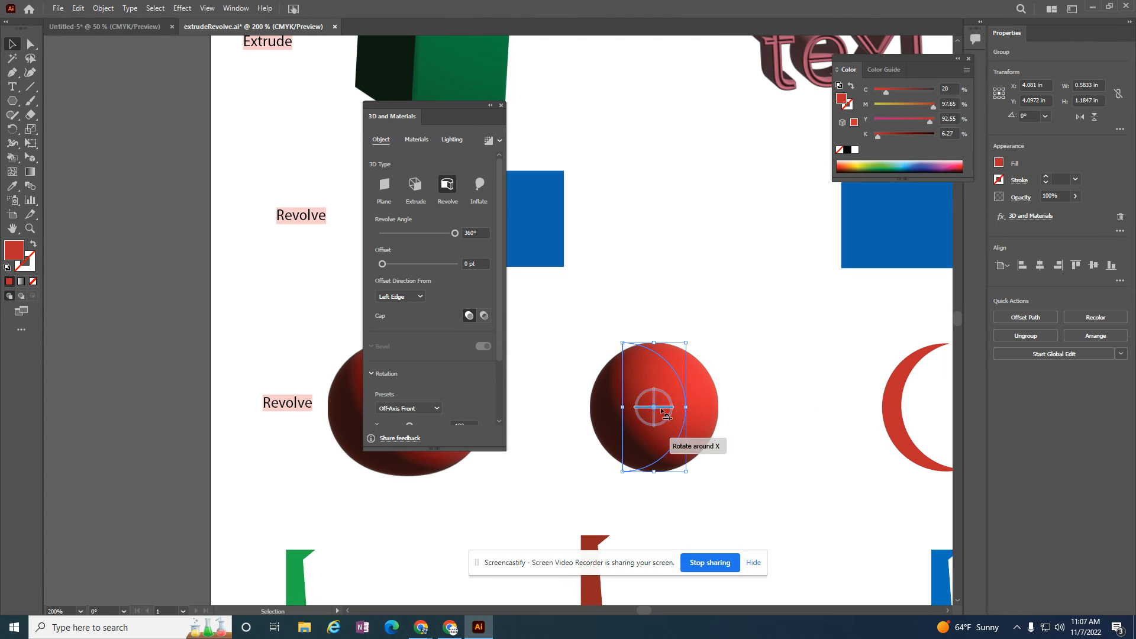
mouse_move(656, 401)
left_mouse_down()
mouse_move(651, 468)
mouse_move(655, 353)
mouse_move(622, 437)
mouse_move(669, 434)
mouse_move(651, 431)
left_mouse_up()
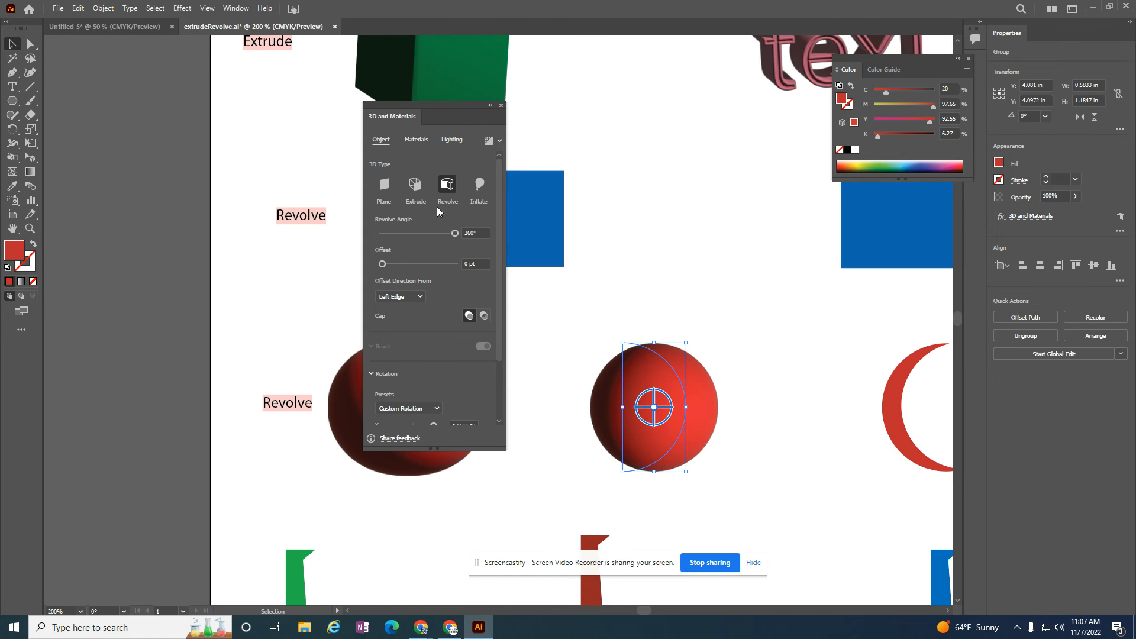
mouse_move(454, 236)
left_mouse_down()
mouse_move(423, 236)
mouse_move(439, 240)
left_mouse_up()
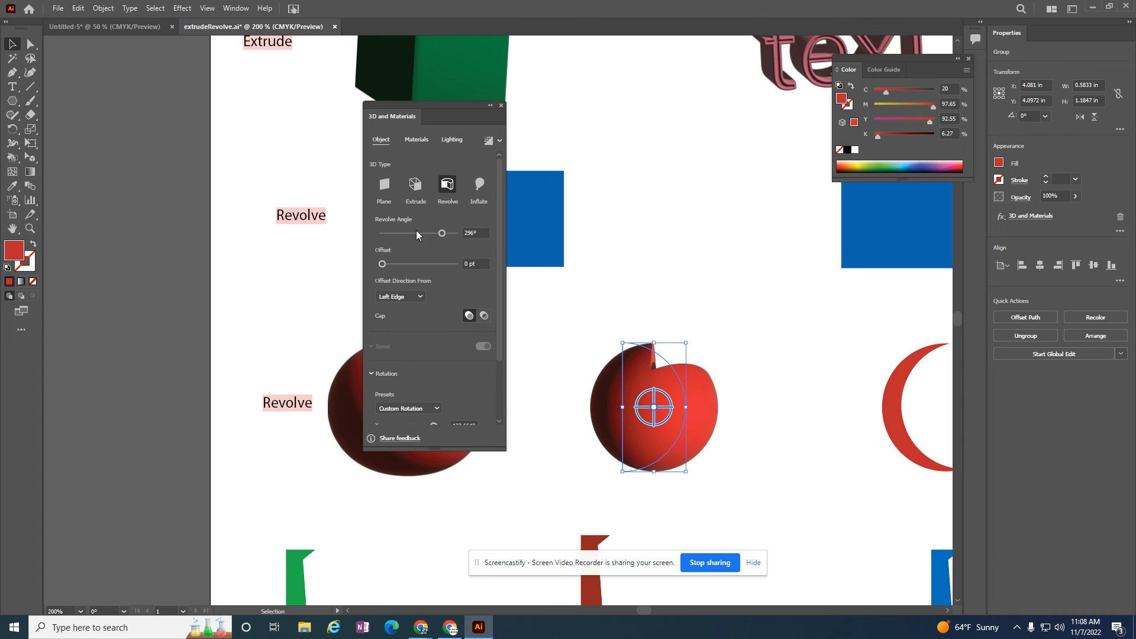
Revolve the outward-curving red crescent at the end of the row into a 360° spool shape
left_click(888, 409)
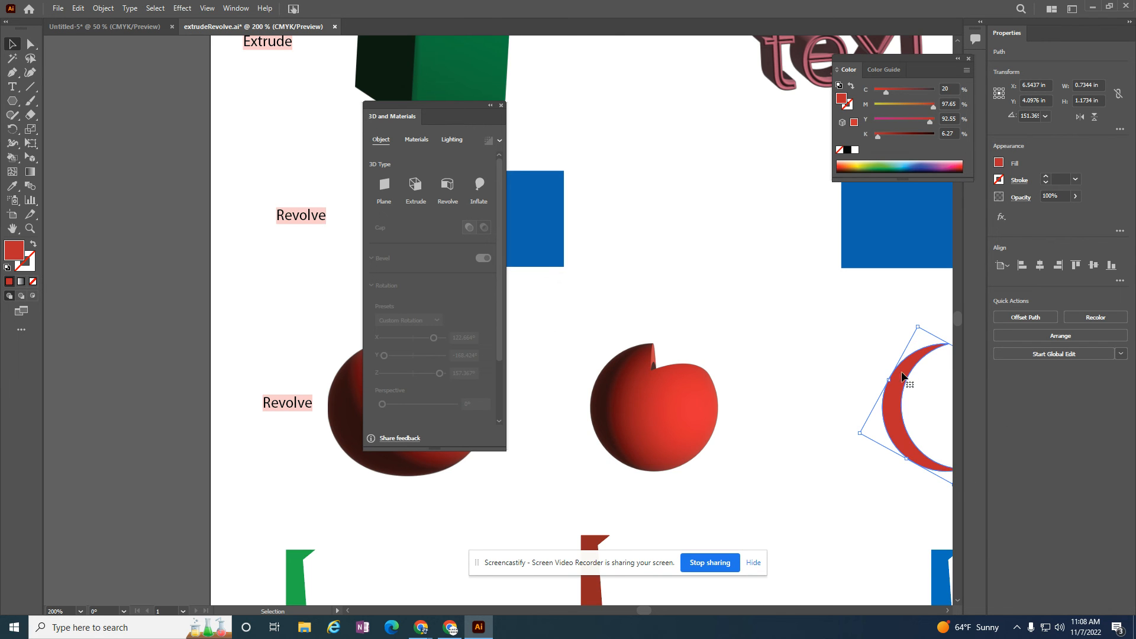
left_click_drag(651, 612, 654, 612)
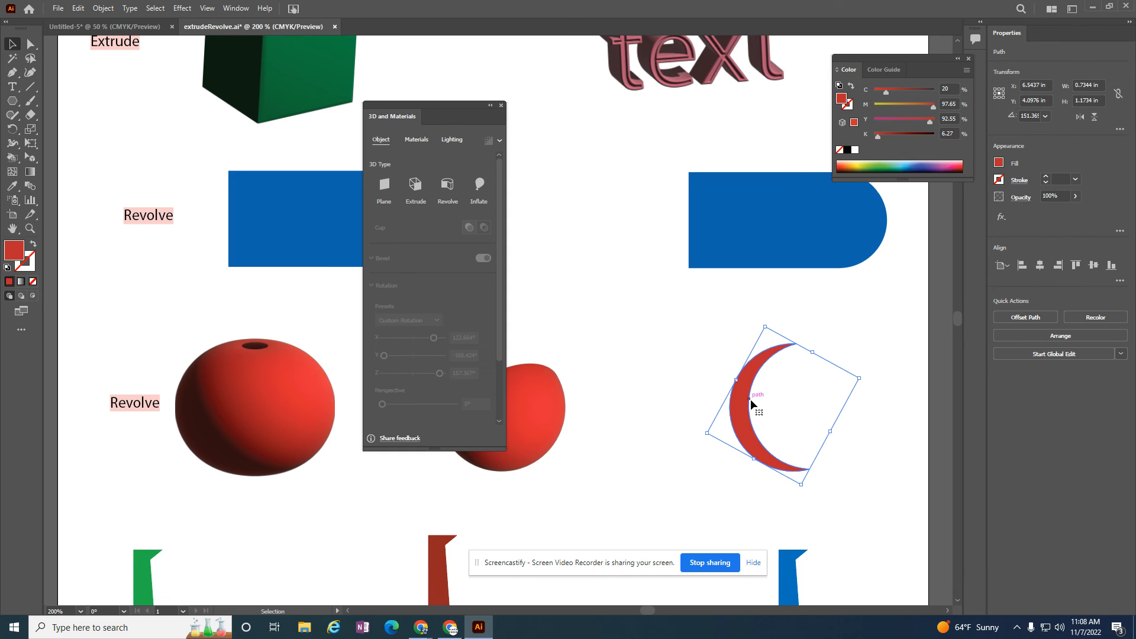
left_click(444, 191)
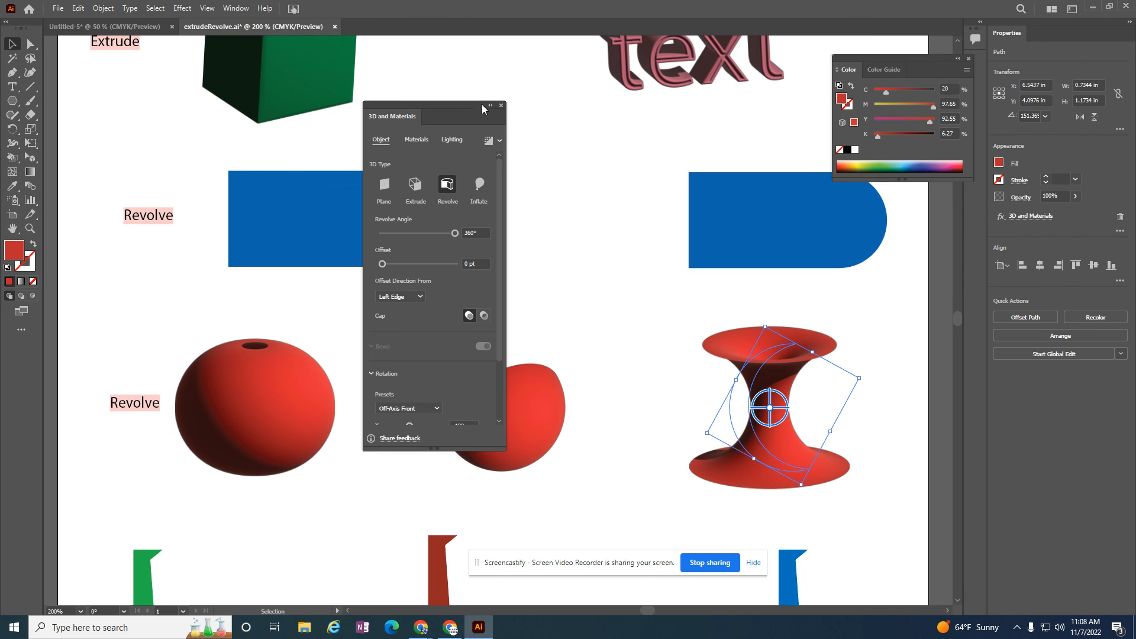
scroll(626, 438, "down", 6)
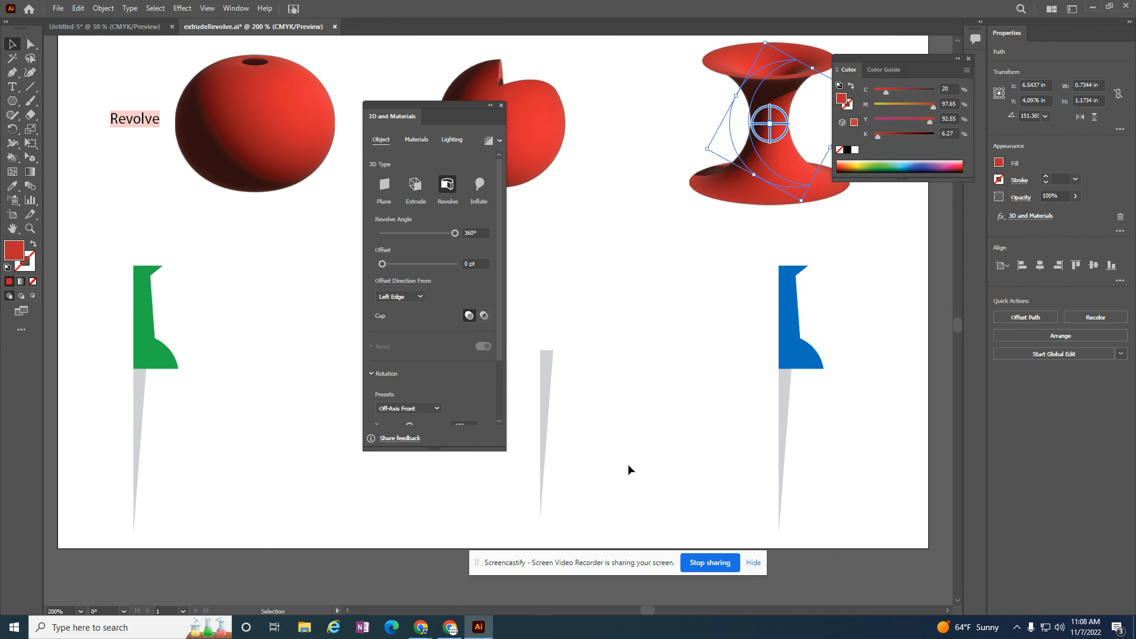
scroll(609, 503, "up", 9)
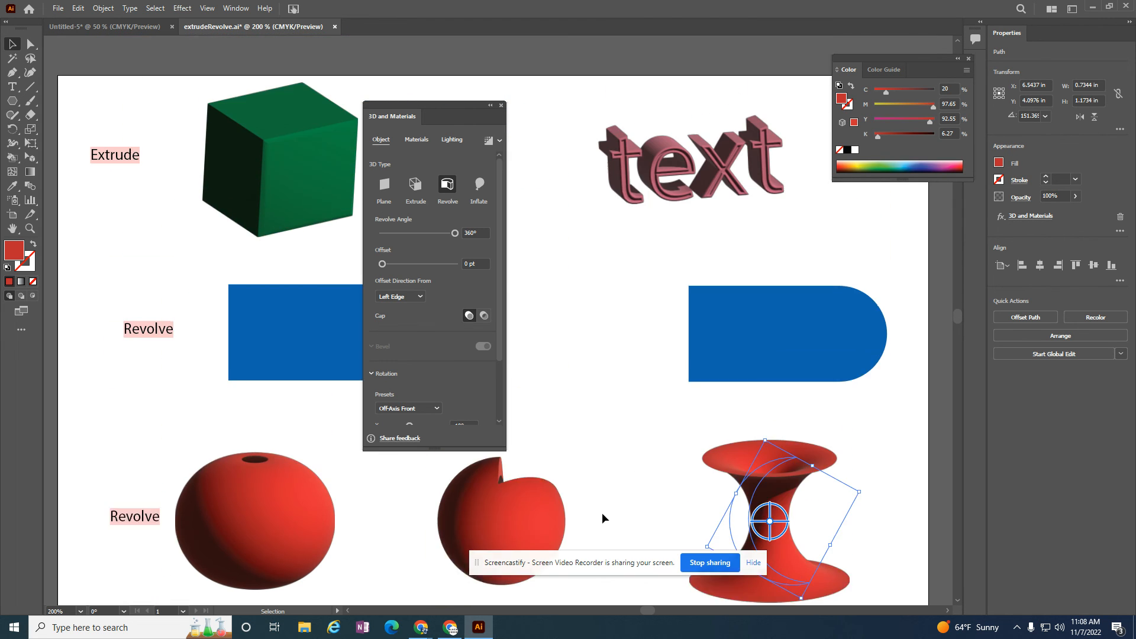
scroll(602, 512, "up", 2)
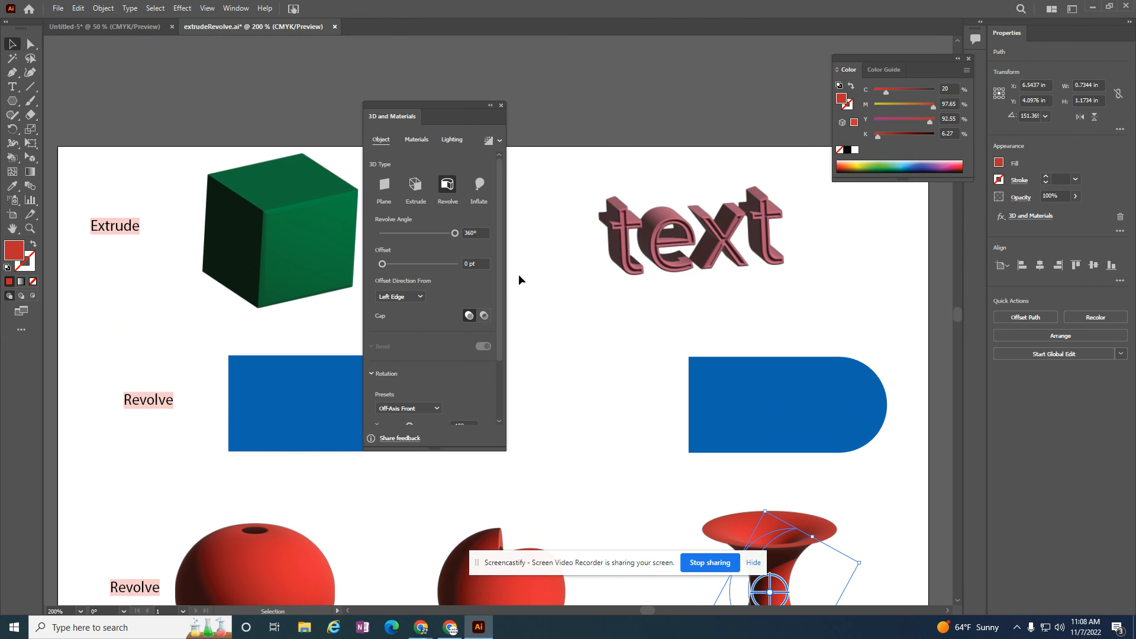